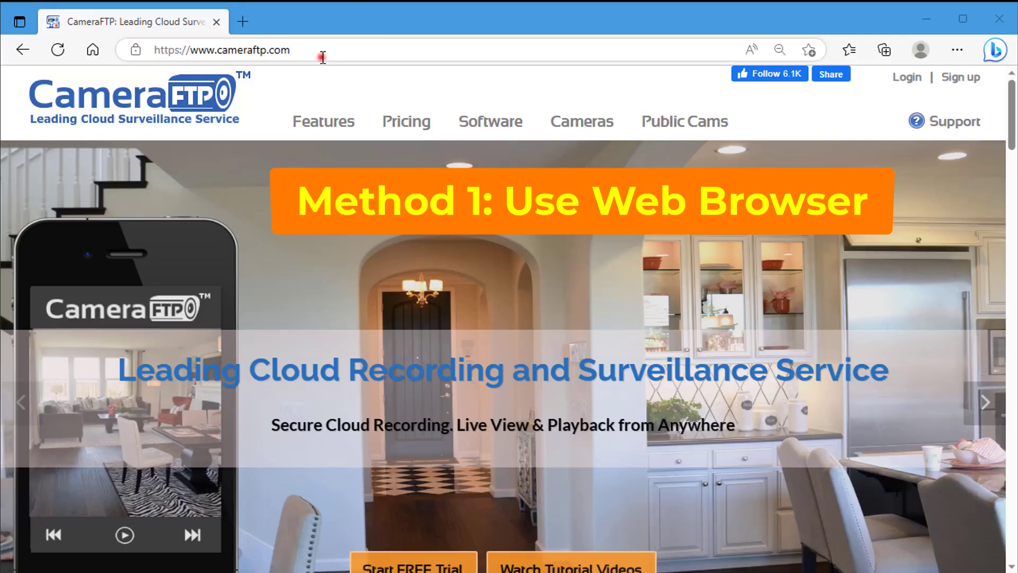
Log in to the CameraFTP account with the saved credentials
click(323, 56)
click(907, 77)
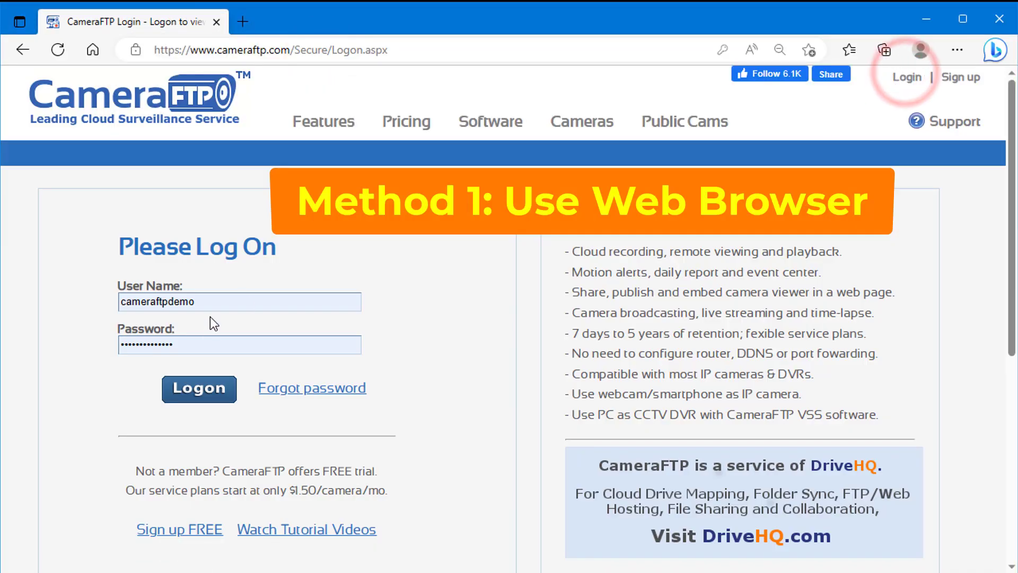
click(194, 395)
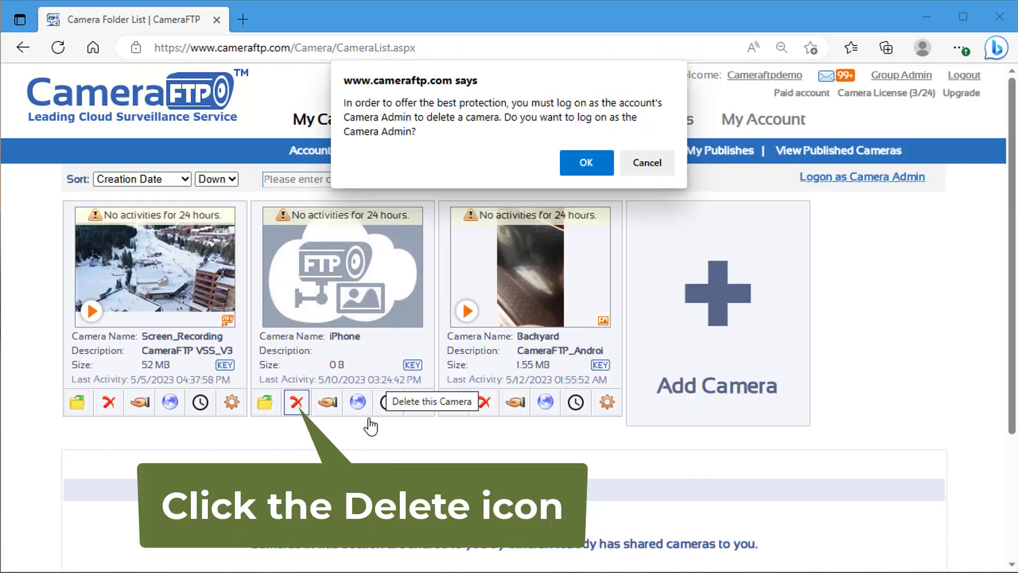
Log on as Camera Admin with the secure password and delete the iPhone camera
click(578, 166)
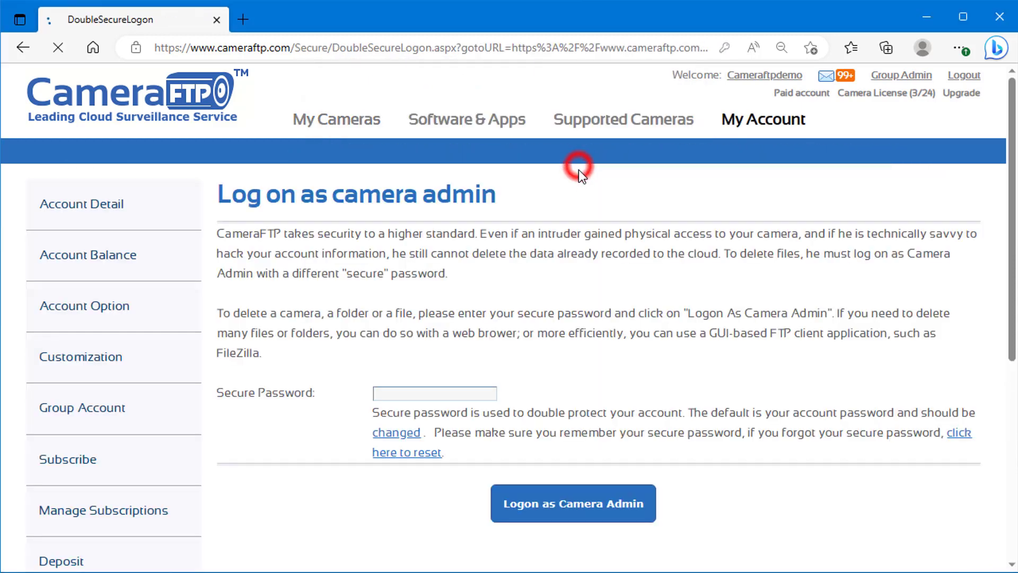
click(420, 392)
text(*****)
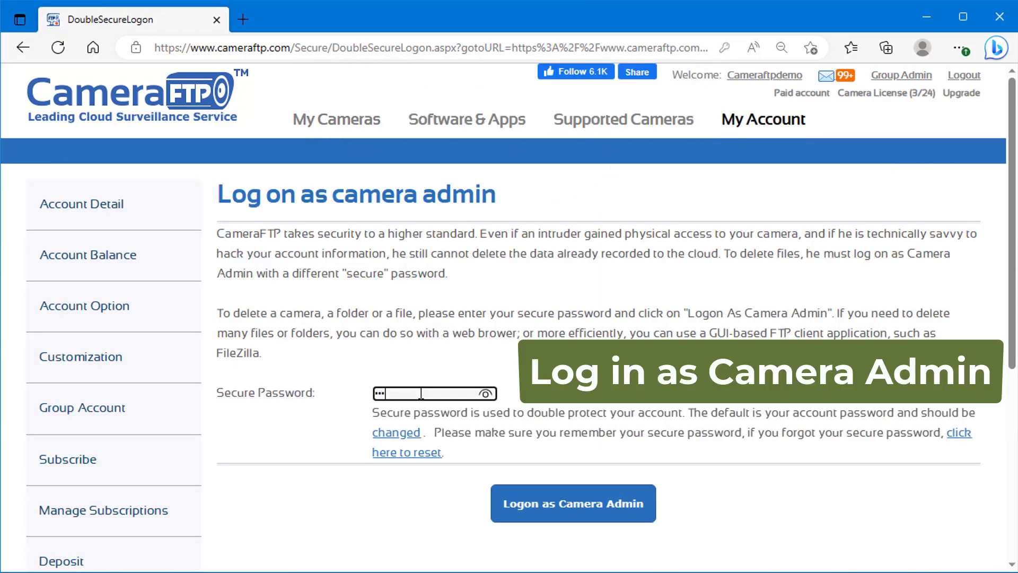
text(**********)
click(570, 511)
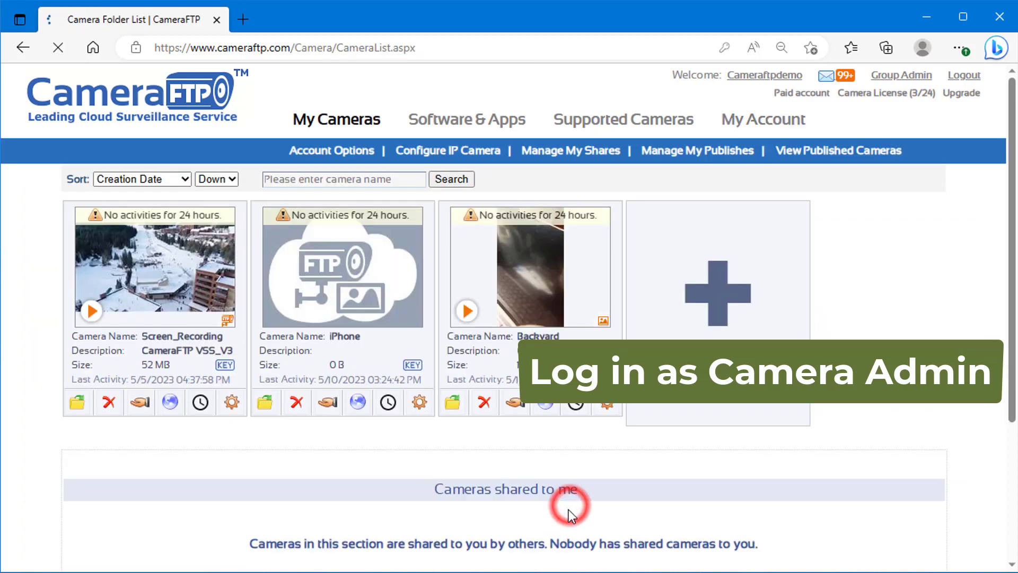
click(297, 404)
click(582, 135)
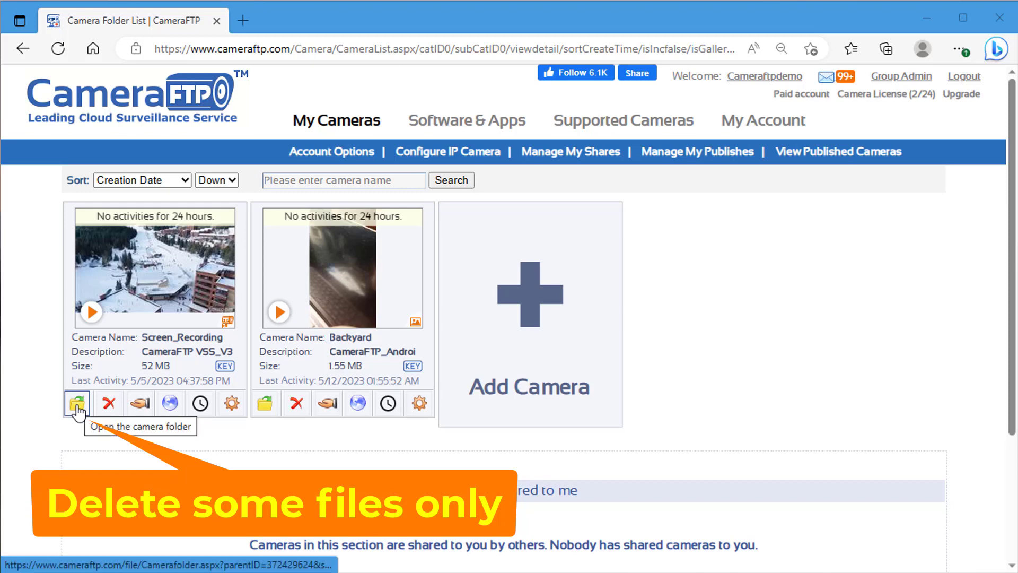
Delete Alarm_motion 16-33-36, 2023-05-05_16-32-36.mp4 and Alarm_motion 16-31-35 from Screen_Recording/2023-05-05
click(77, 407)
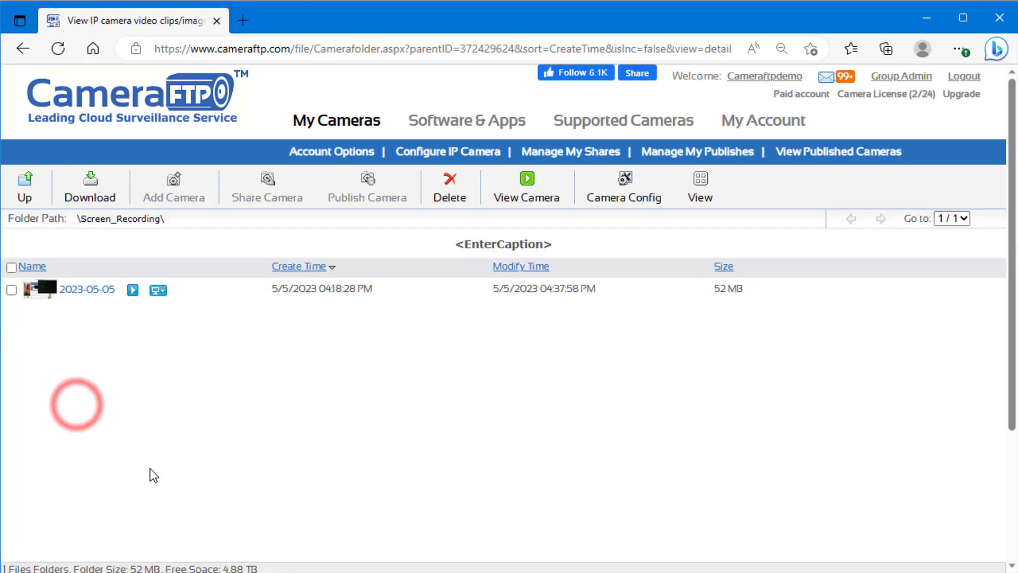
click(85, 290)
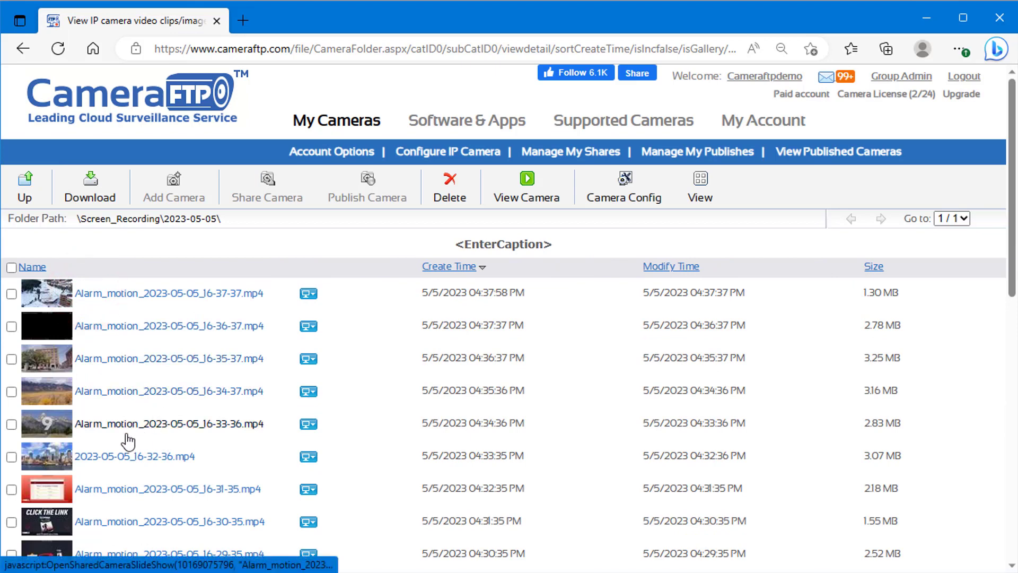
click(11, 424)
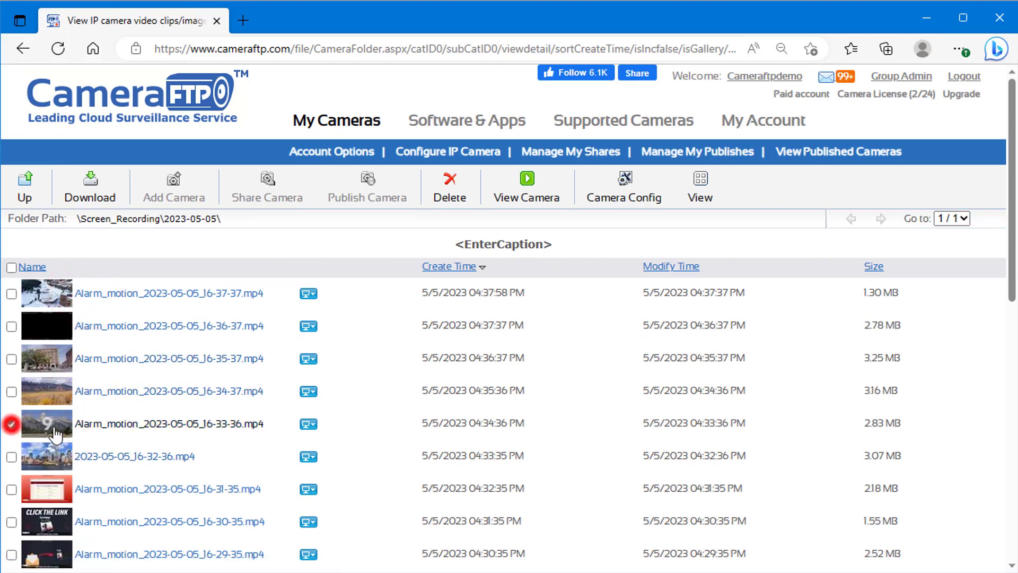
click(11, 457)
click(11, 489)
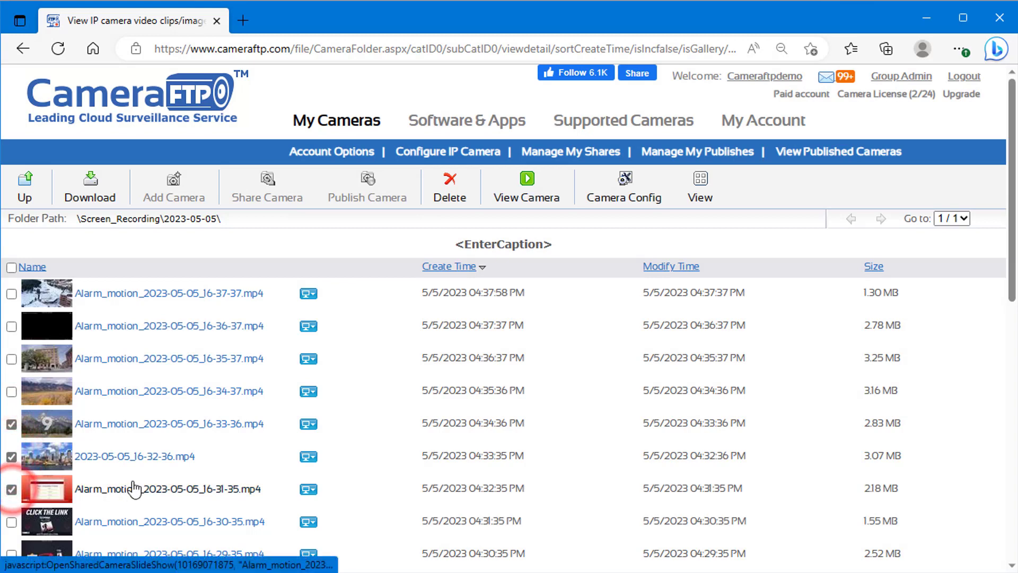
click(450, 183)
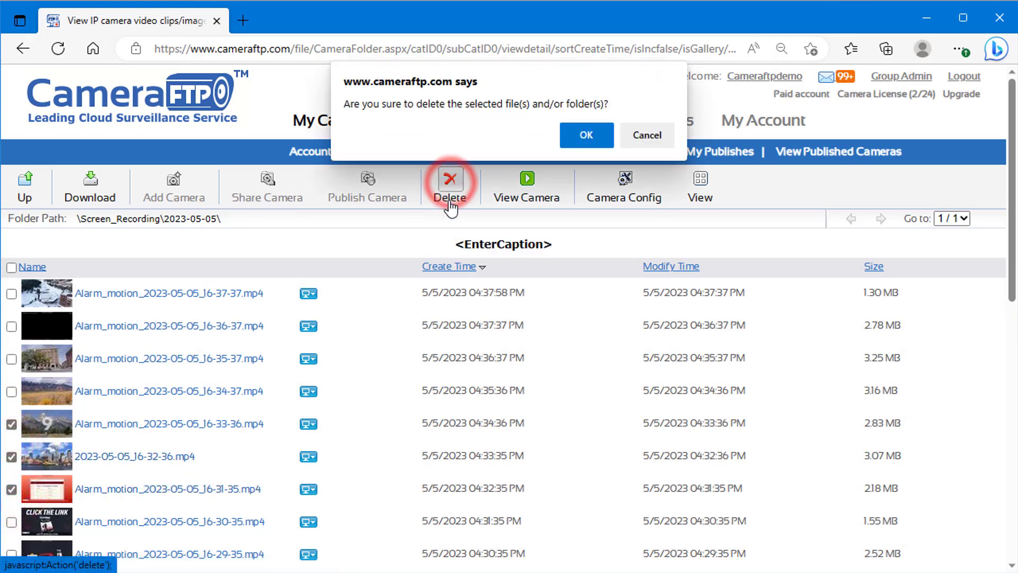
click(587, 136)
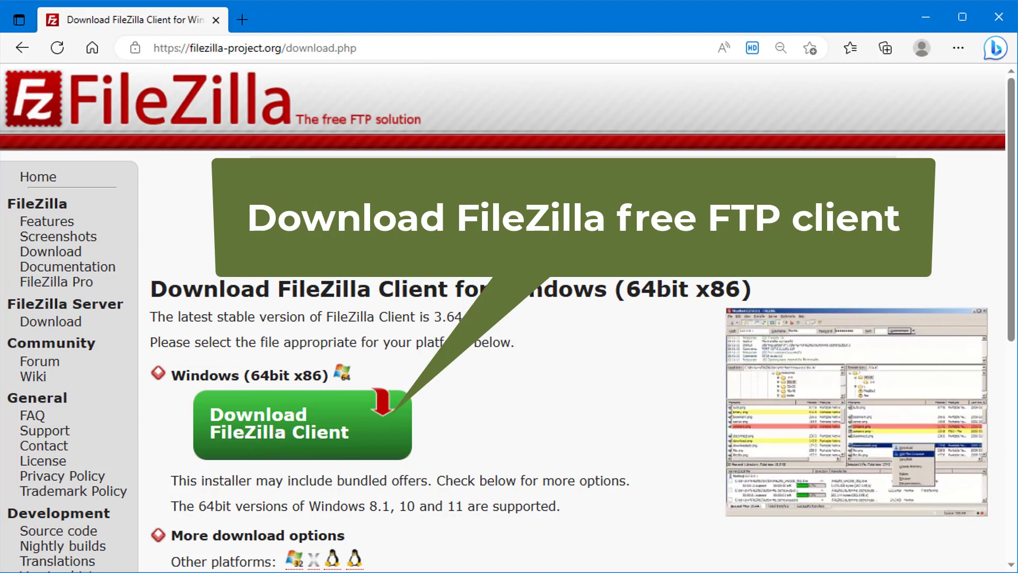
Quickconnect FileZilla to ftp.cameraftp.com with the demo account's username and password
click(58, 79)
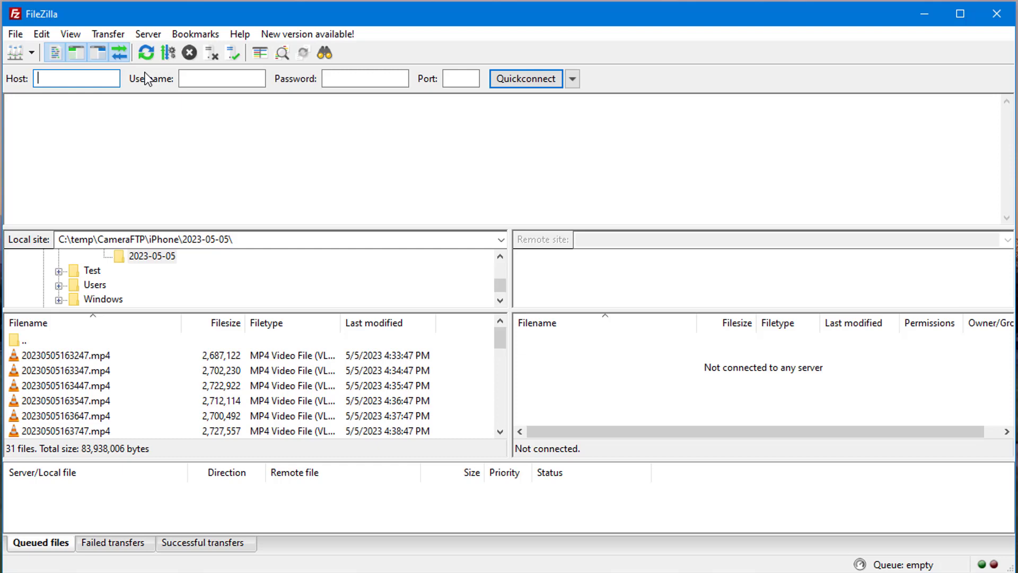
text(ftp.cameraftp.com)
key(Tab)
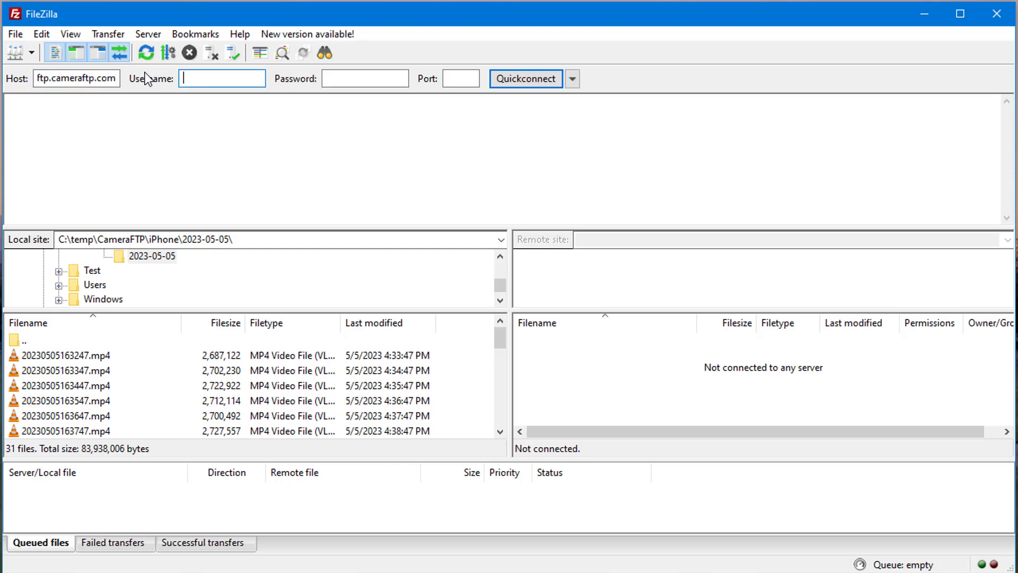
text(cameraftpdemo)
key(Tab)
text(demo)
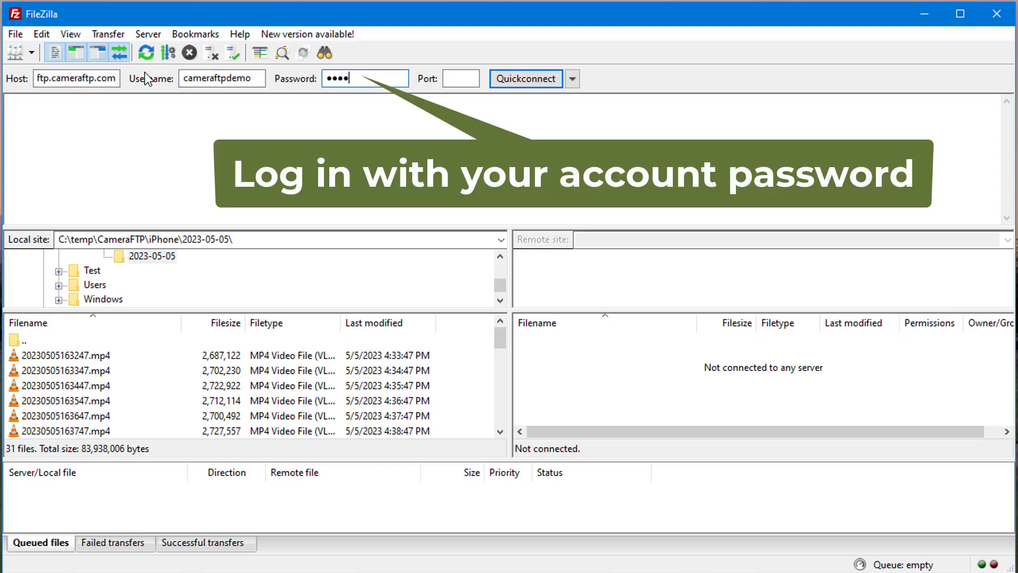
text(••••••••••)
click(518, 78)
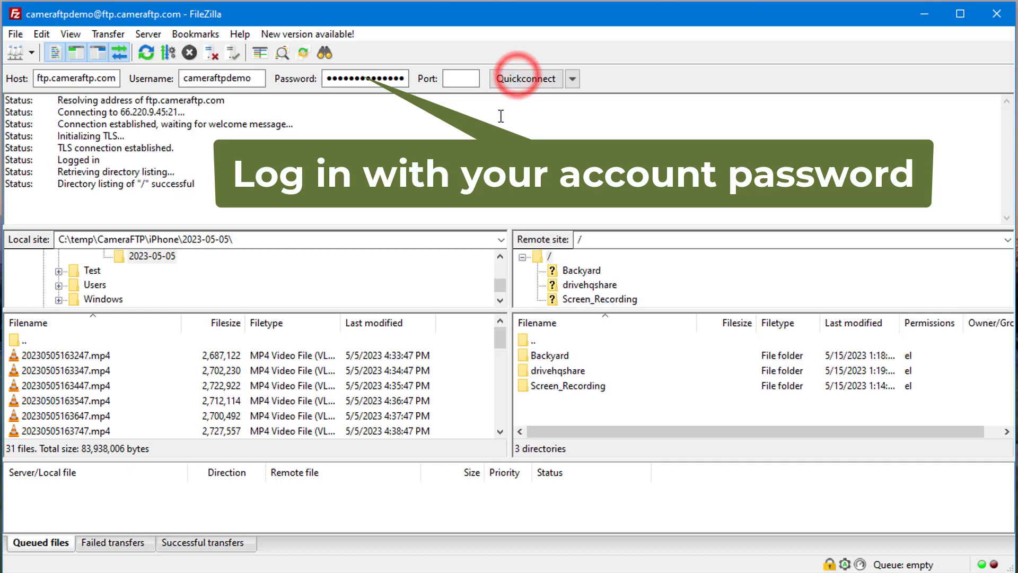
Try deleting the first three recordings in /Screen_Recording/2023-05-05, which fails with 550 Permission denied
click(593, 300)
double_click(554, 356)
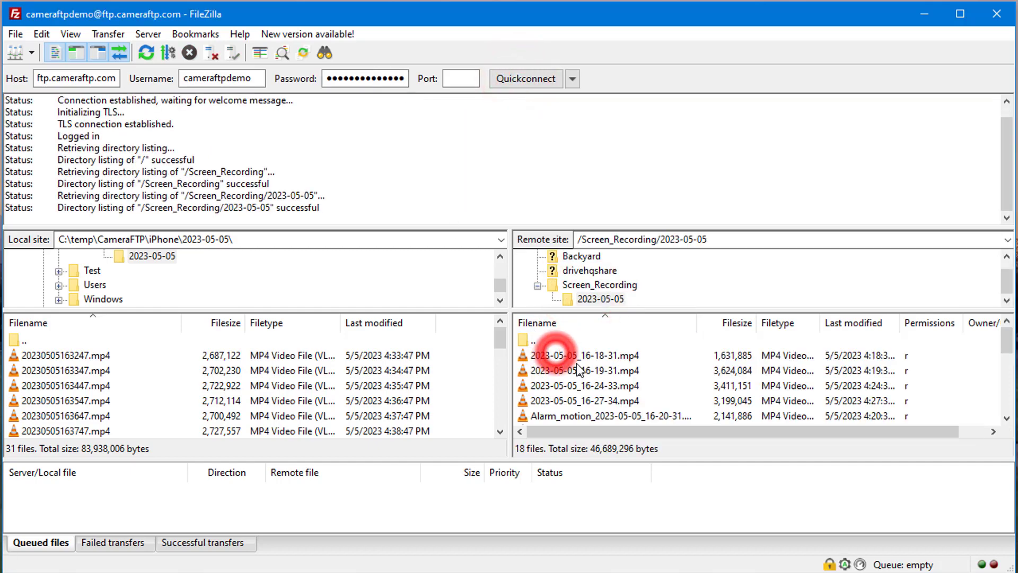
click(586, 354)
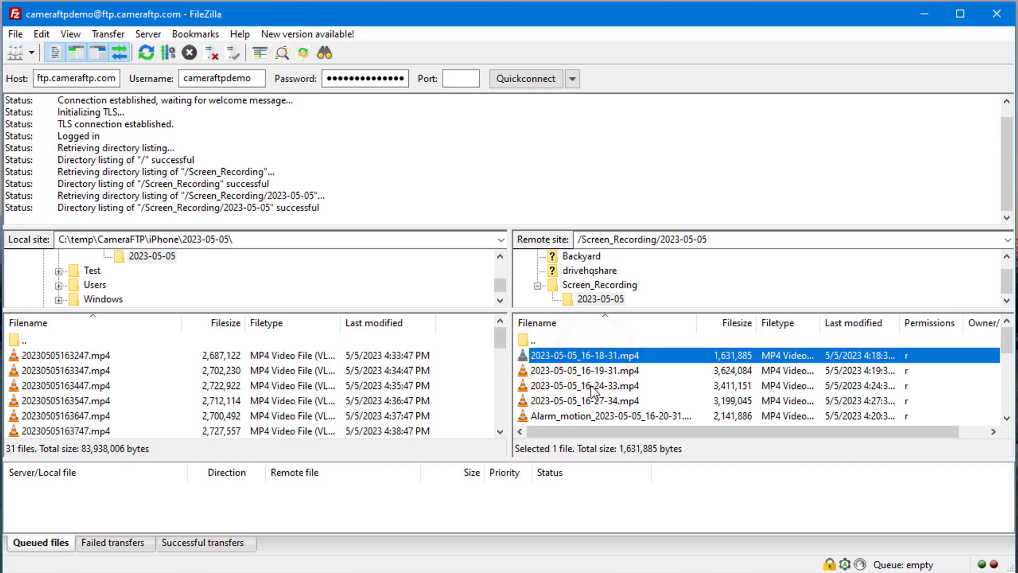
shift+click(591, 387)
right_click(587, 374)
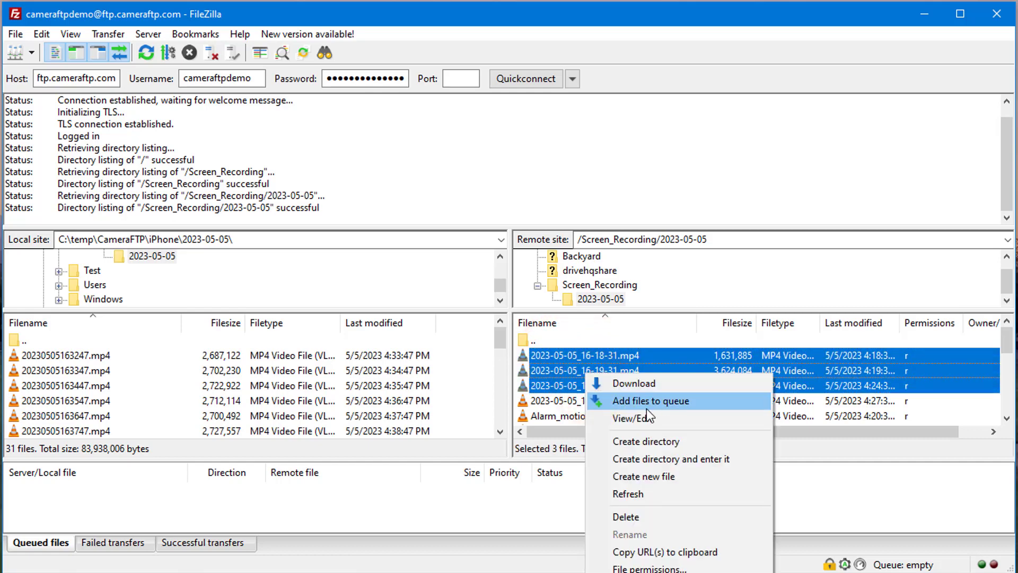
click(636, 516)
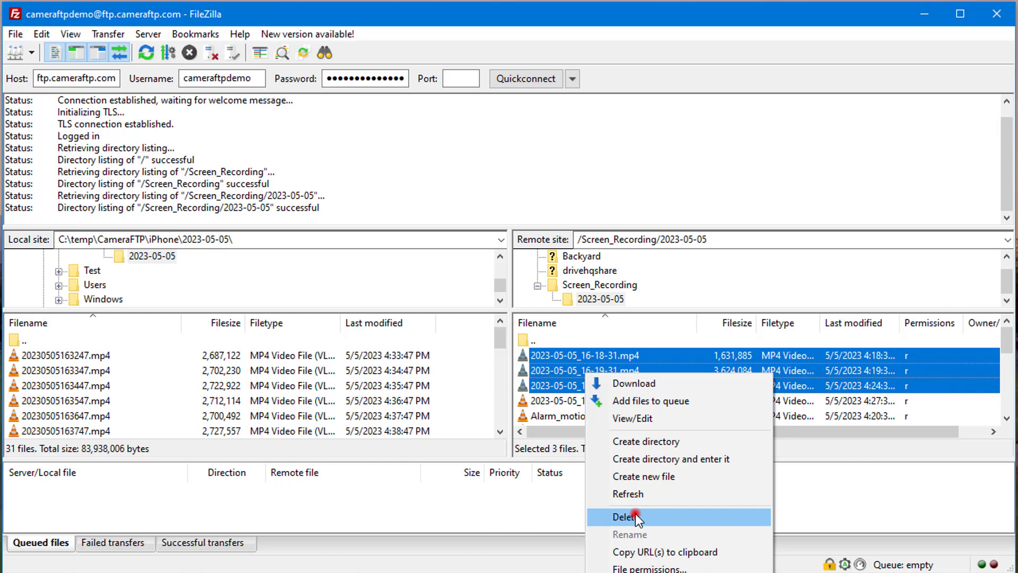
click(550, 293)
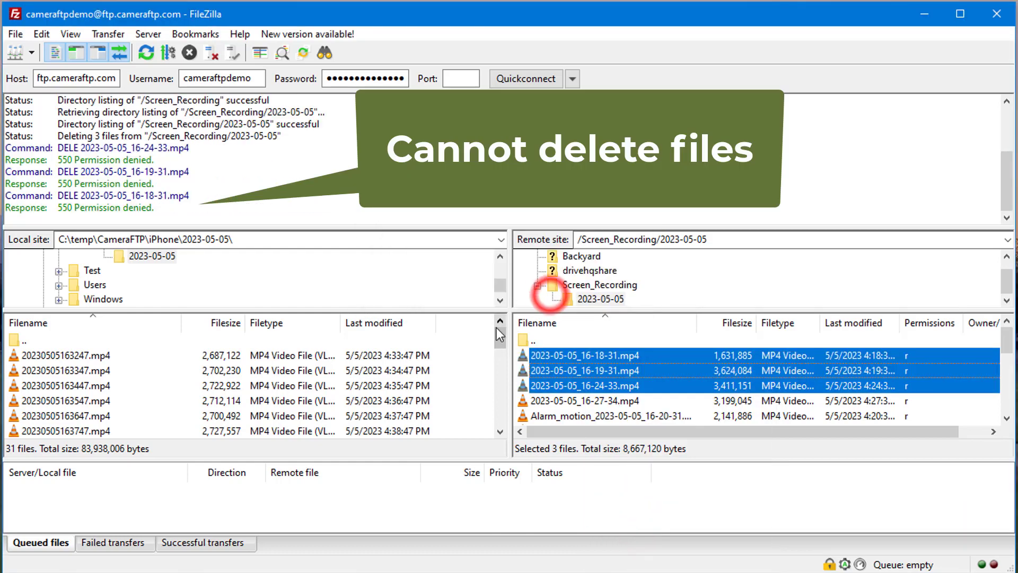
drag(9, 159, 215, 211)
Replace the password with the camera admin password and reconnect, dropping the old connection
click(278, 219)
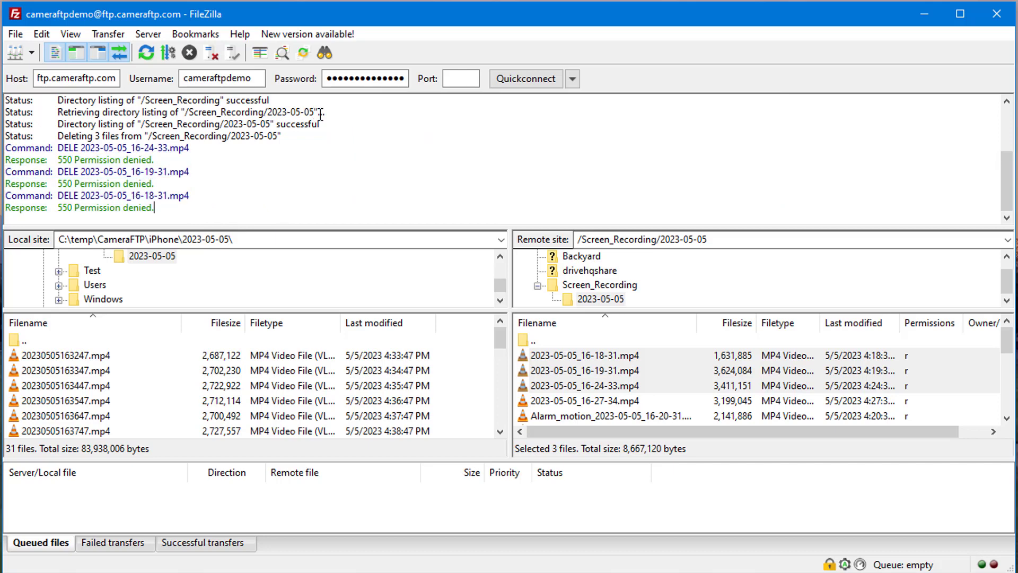
double_click(355, 79)
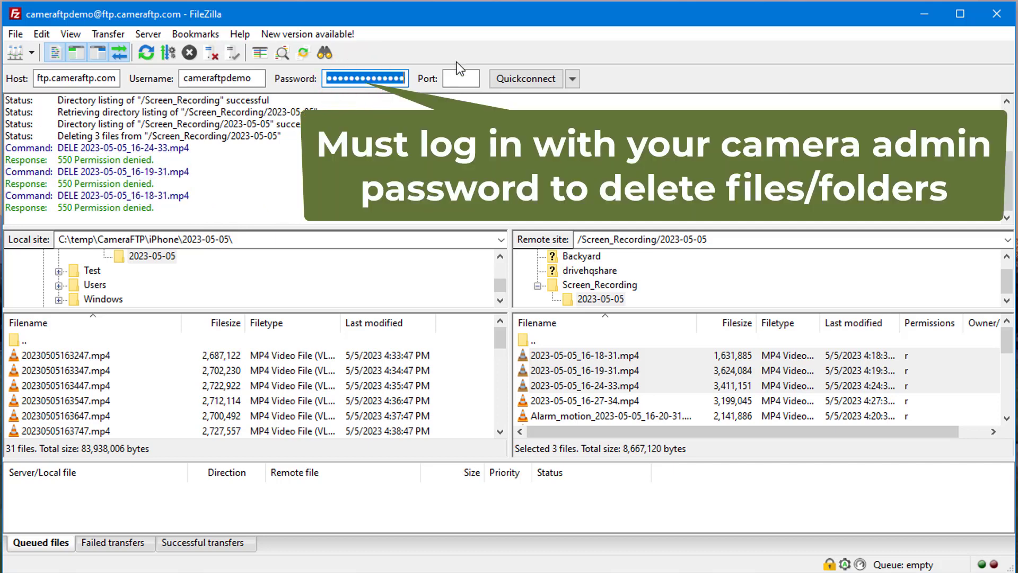
text(•••••)
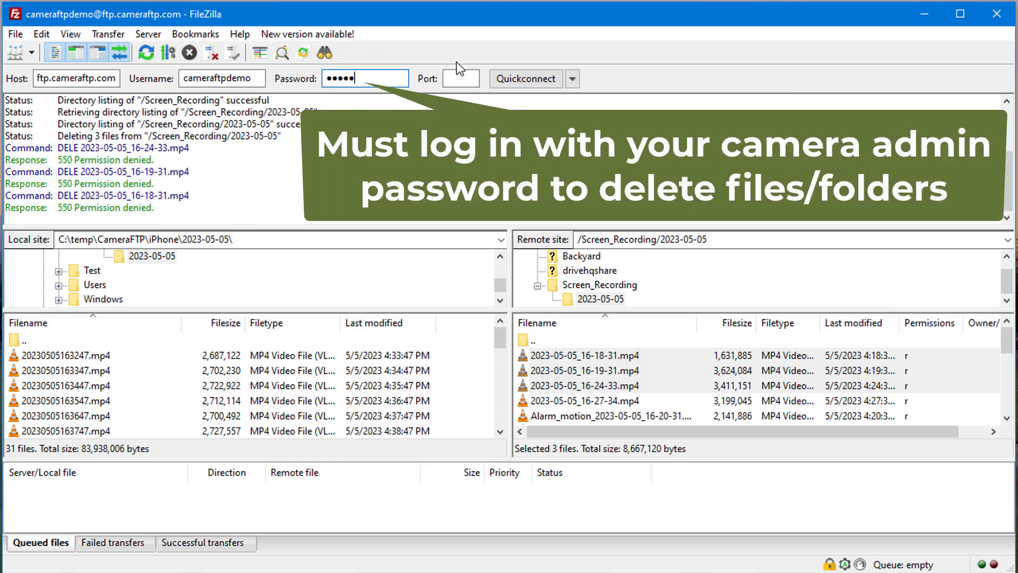
text(•••••••••)
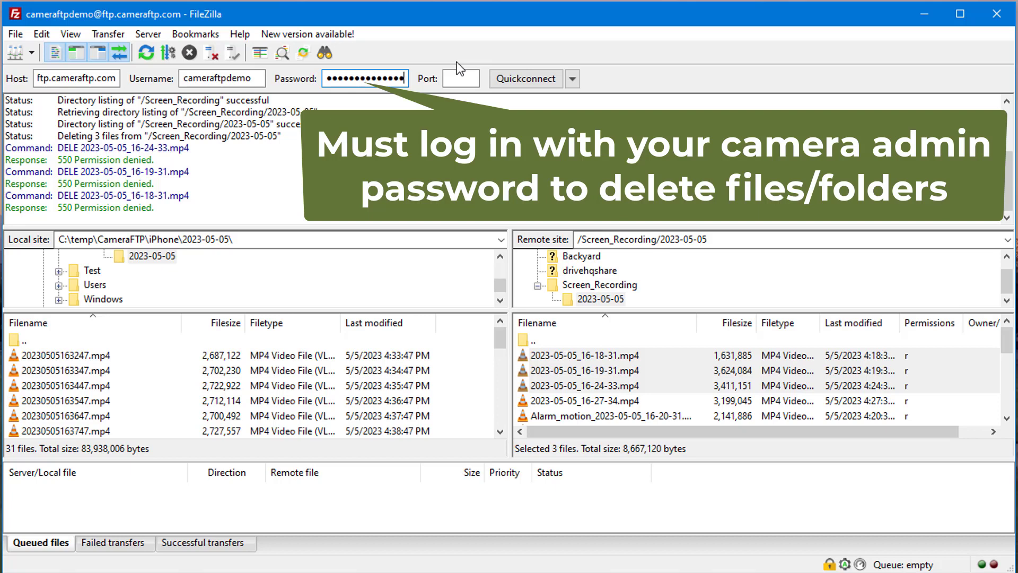
click(525, 79)
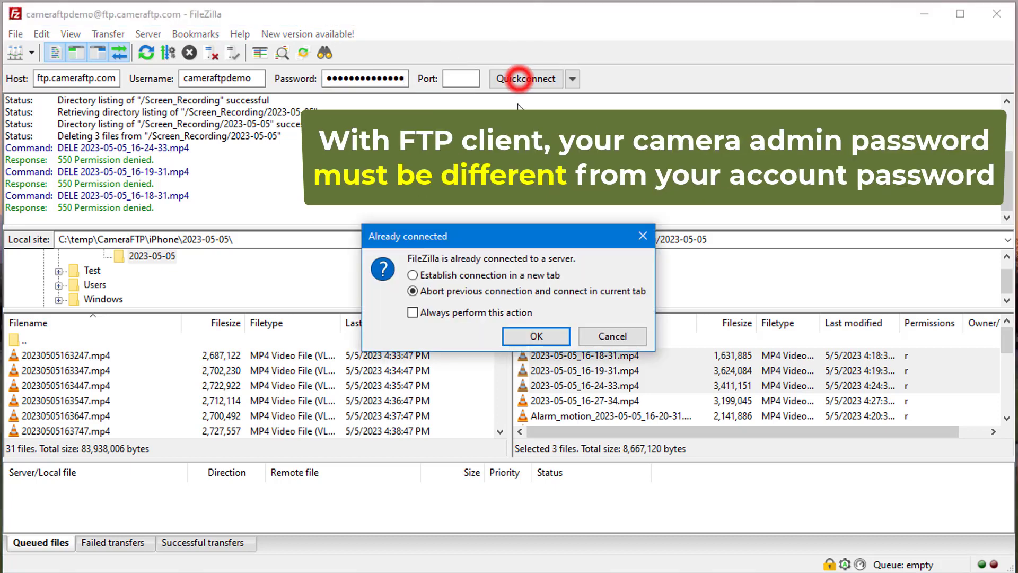
click(535, 340)
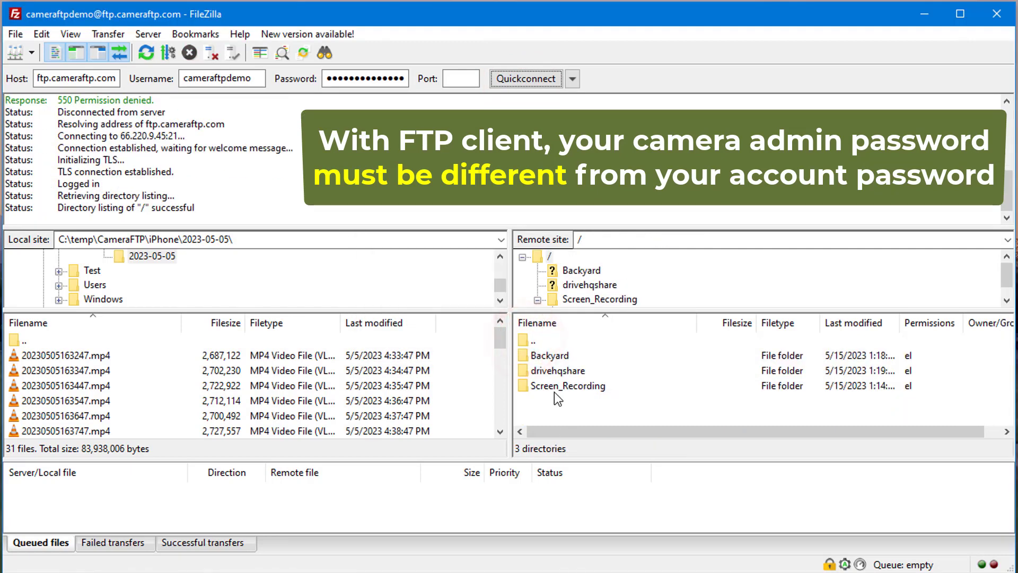
Delete remote recordings 2023-05-05_16-18-31, 16-19-31 and 16-24-33 from the 2023-05-05 folder
double_click(554, 355)
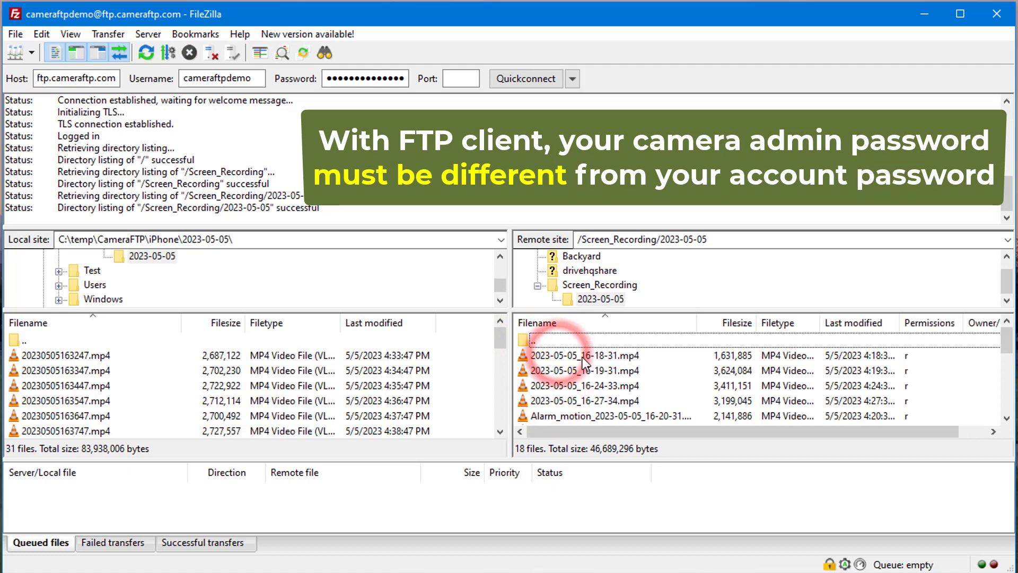
click(582, 355)
shift+click(583, 386)
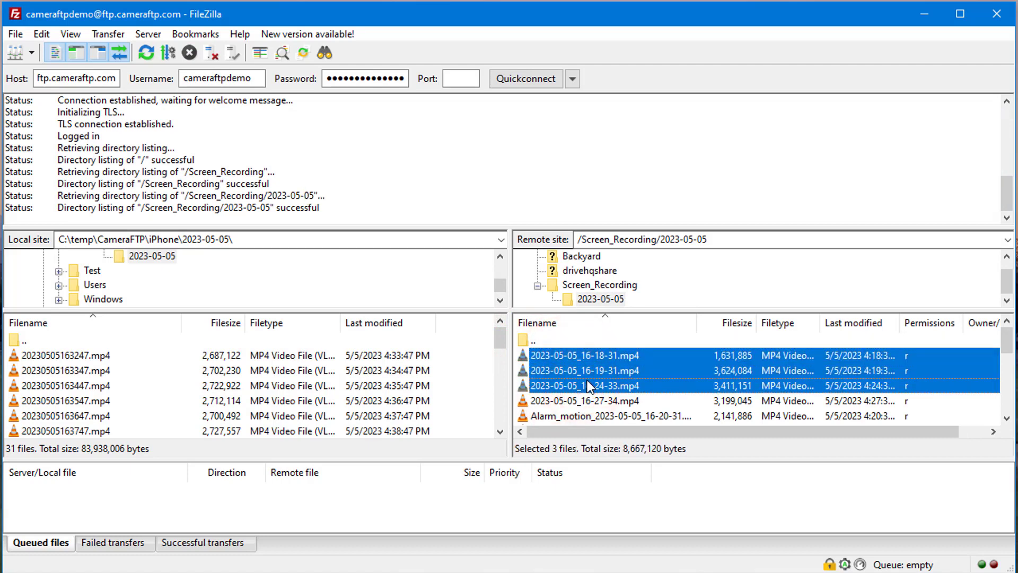
right_click(589, 386)
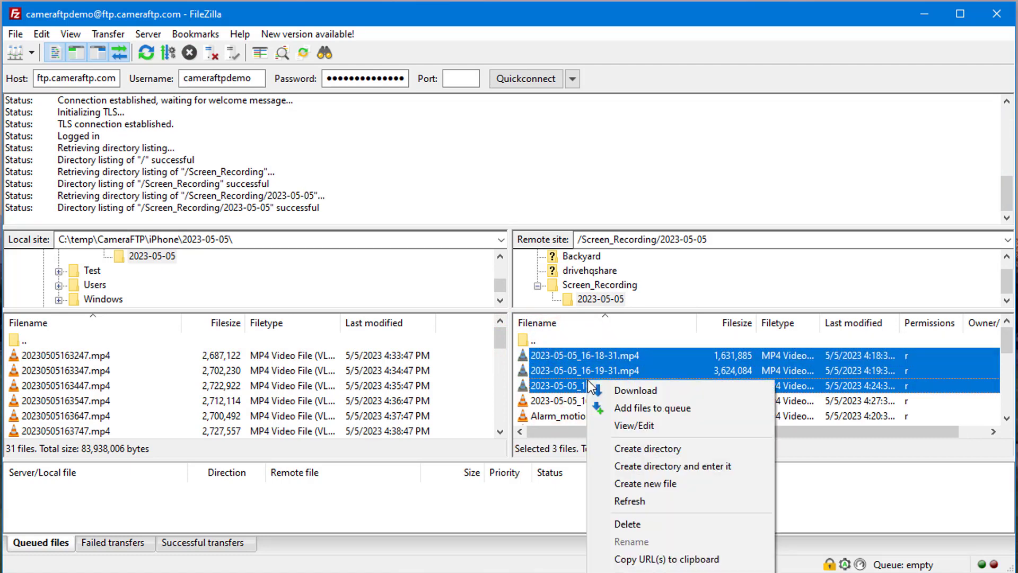
click(631, 524)
click(553, 296)
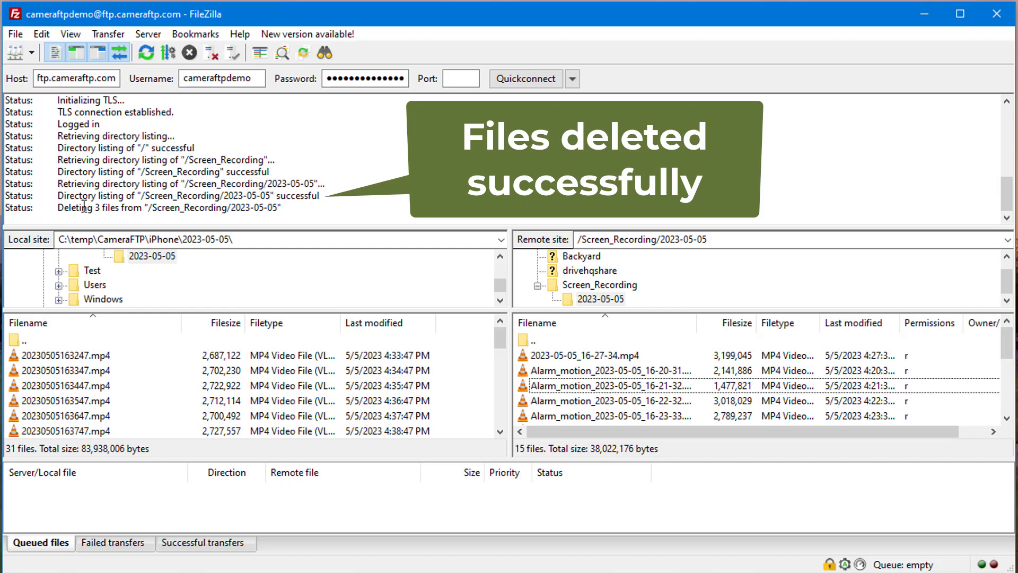
drag(58, 207, 305, 212)
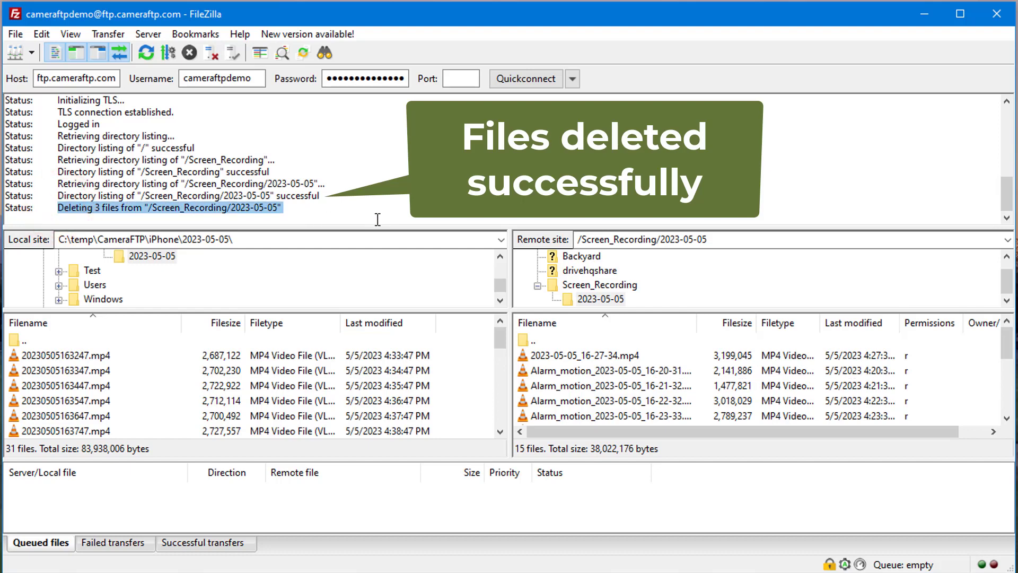
click(408, 210)
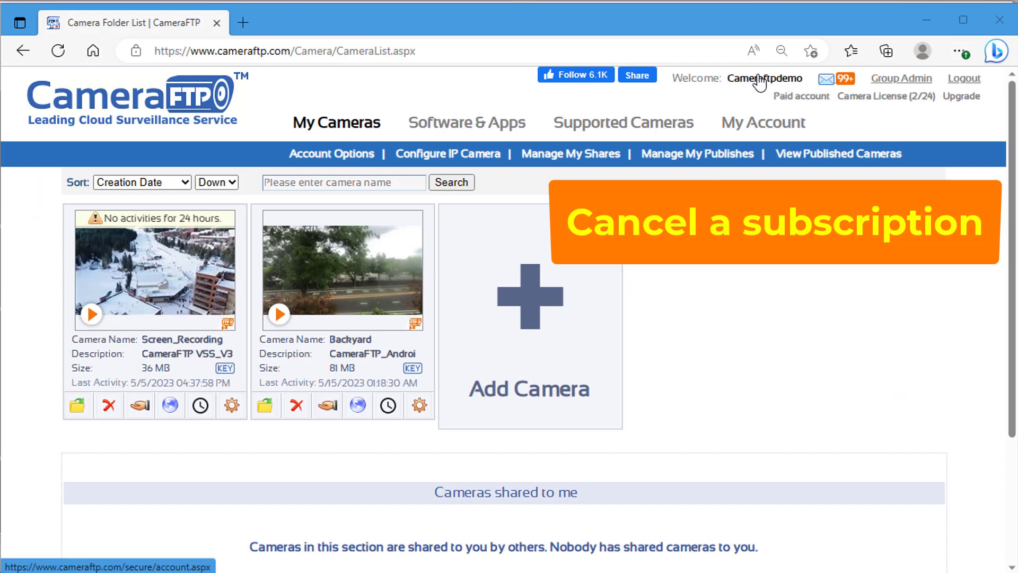
Cancel the monthly service order item under Manage Subscriptions and confirm stopping the service
click(760, 82)
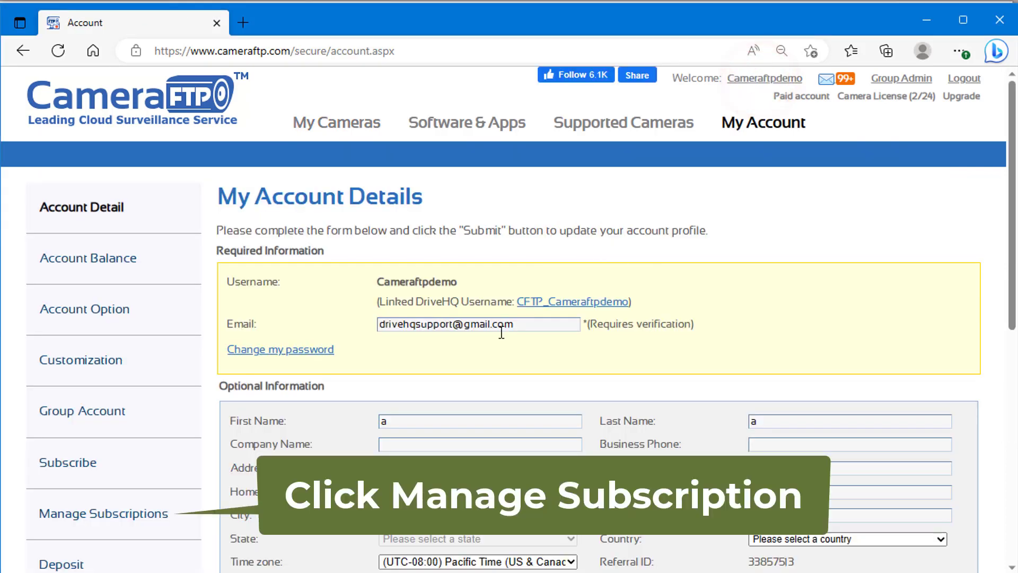
click(122, 515)
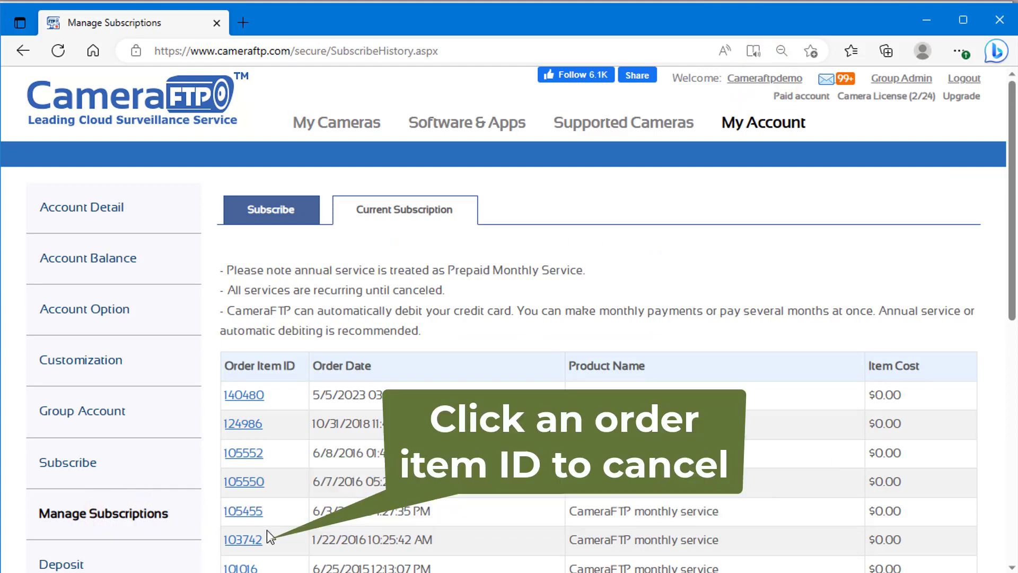
click(240, 541)
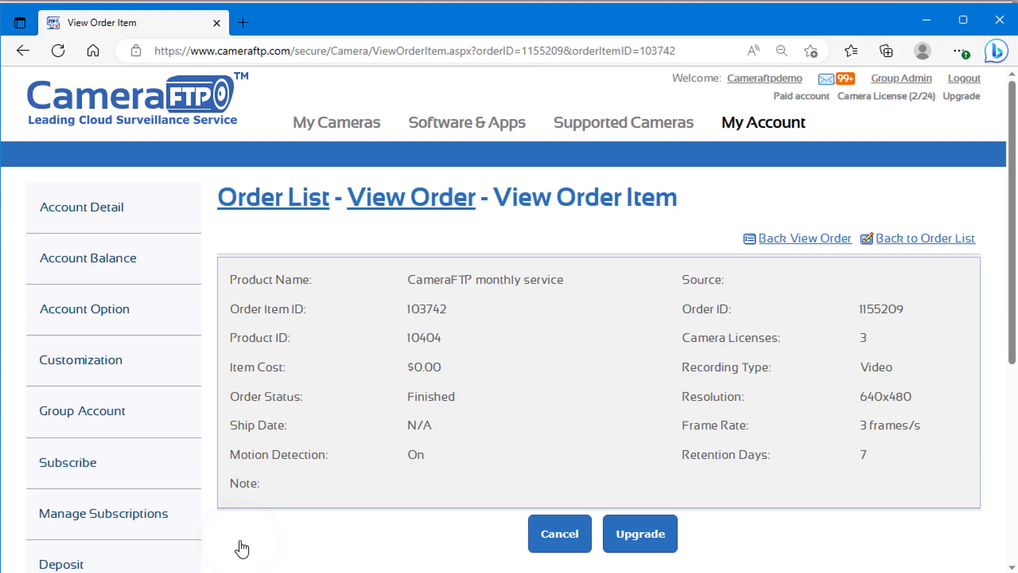
click(560, 537)
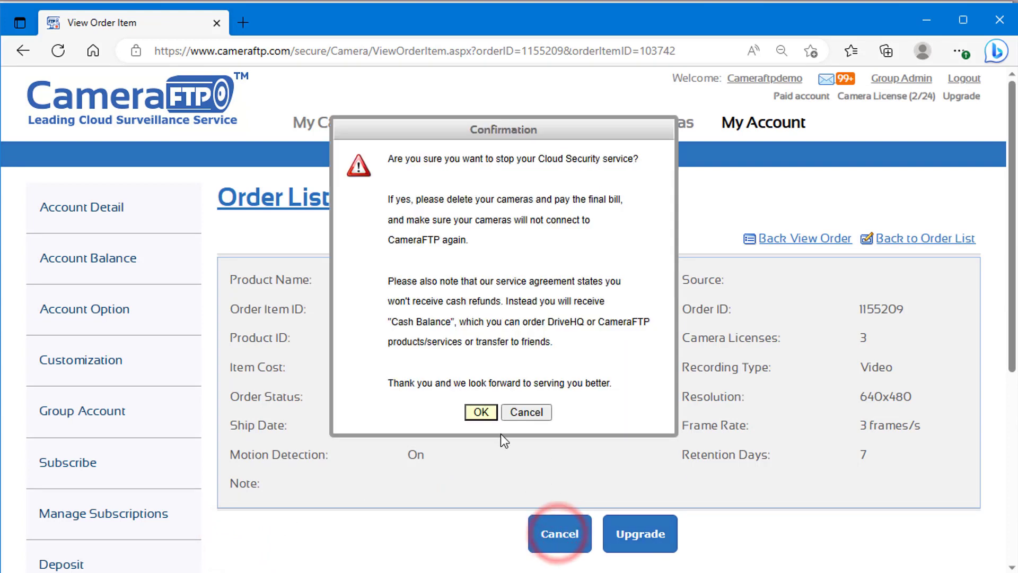
click(480, 413)
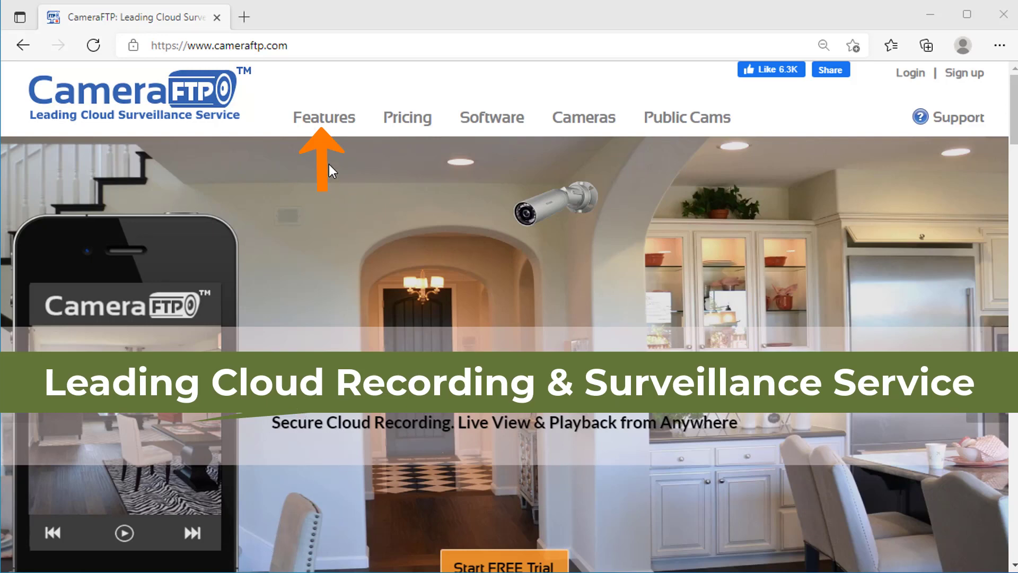
Browse the Features page through cloud recording, camera security, time-lapse and publishing sections
click(325, 119)
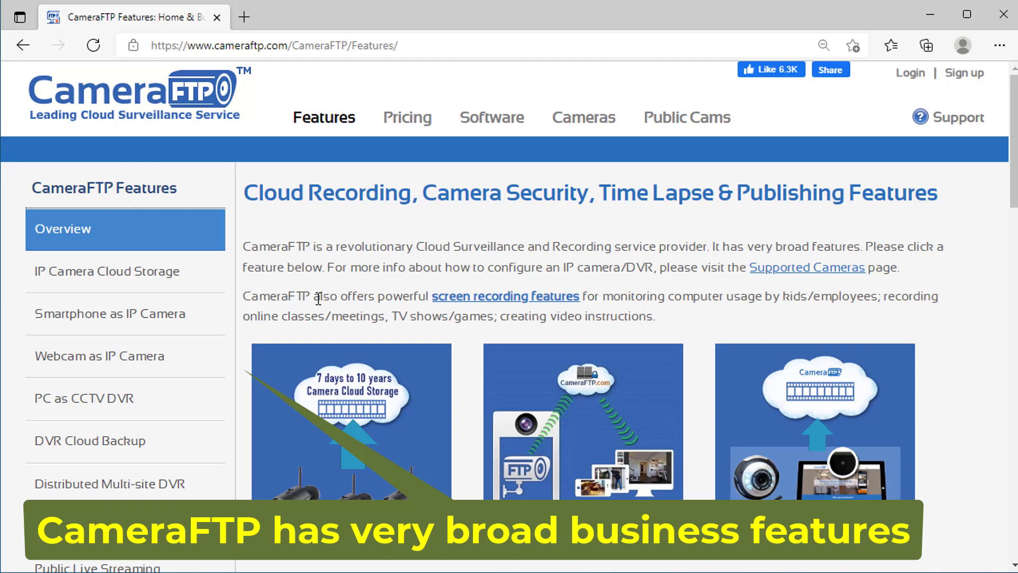
scroll(318, 299, down, 1)
scroll(320, 303, down, 2)
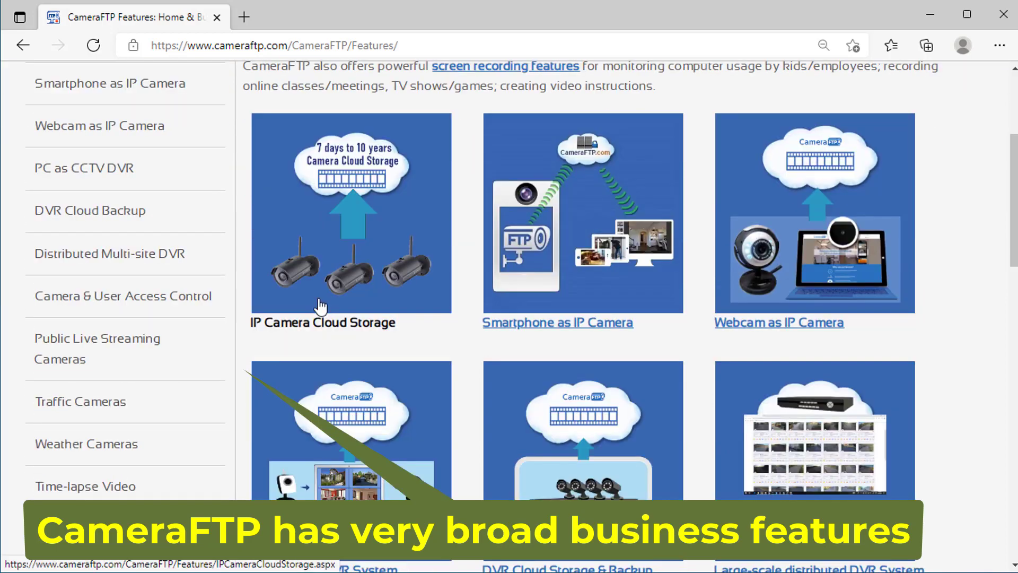
scroll(319, 307, down, 1)
scroll(320, 306, down, 3)
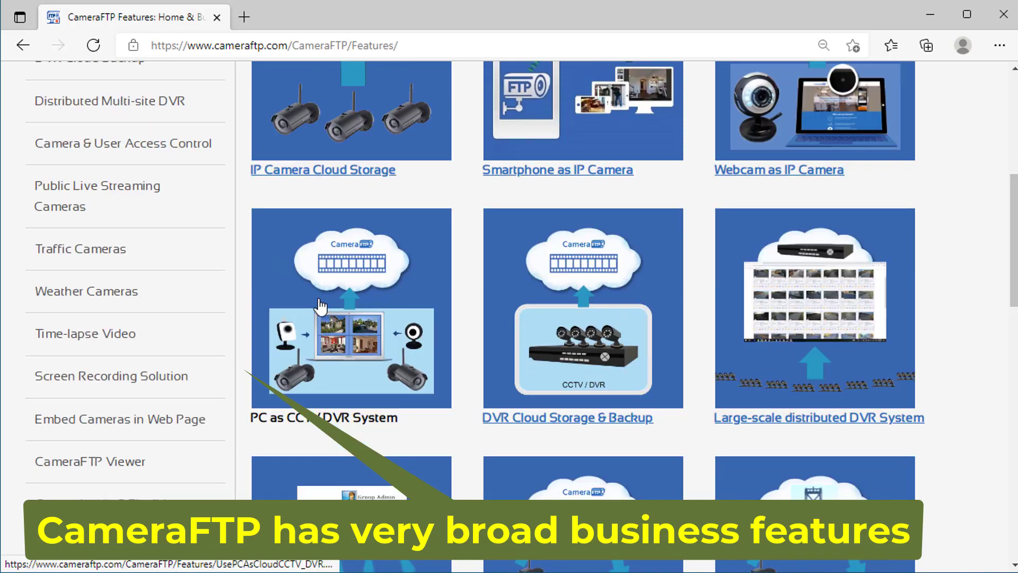
scroll(320, 306, down, 2)
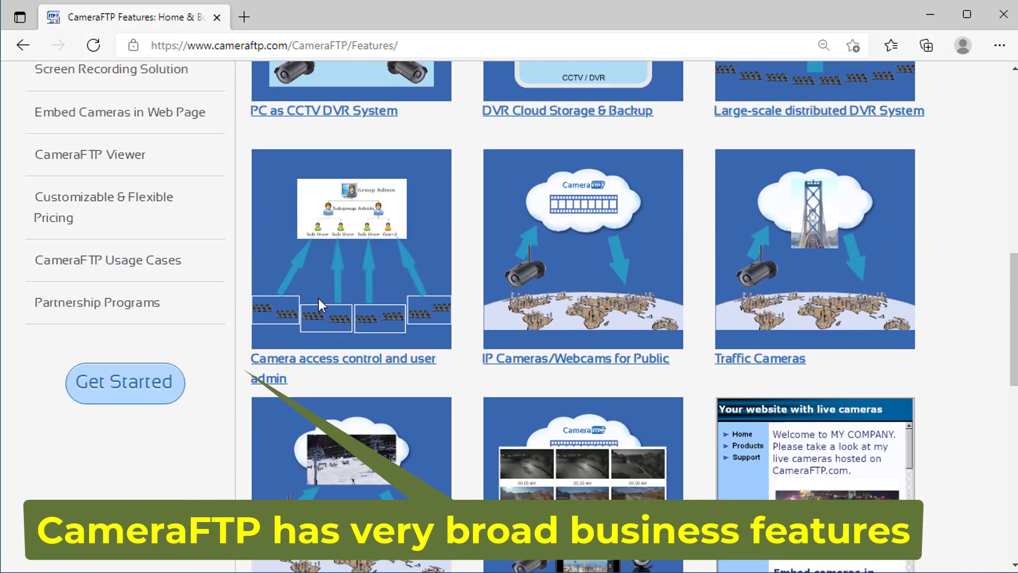